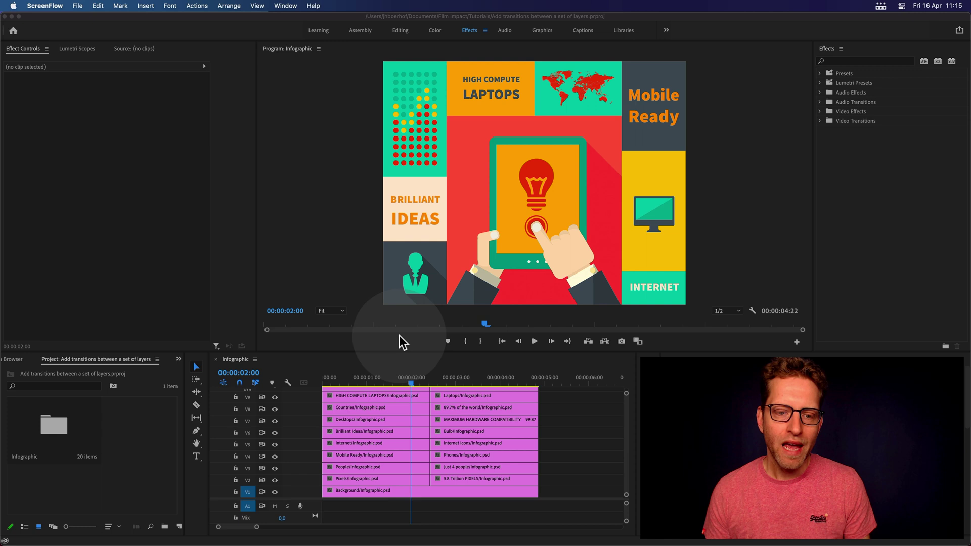
- Scrub the playhead back through the Infographic sequence's stacked layer clips
drag(417, 377, 381, 384)
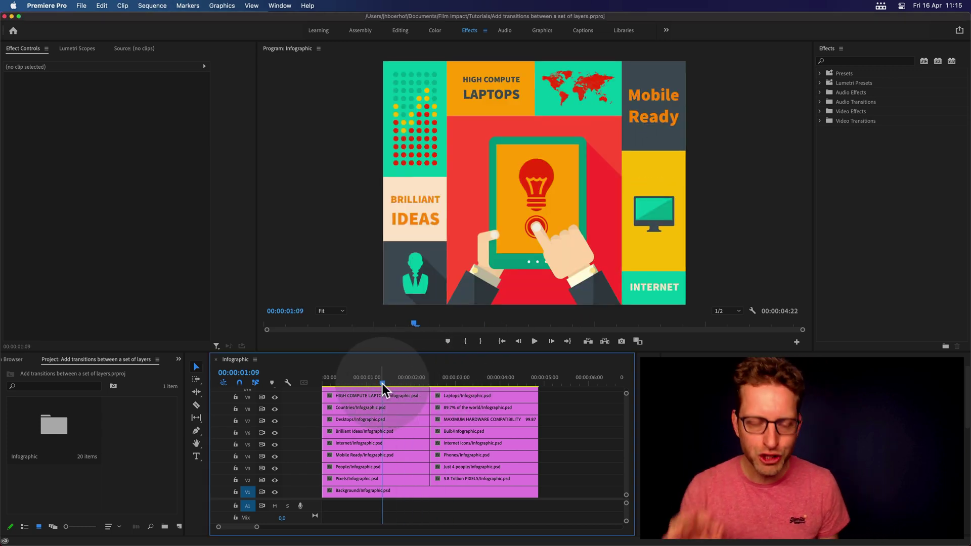
- Marquee-select the edit points on all stacked tracks V1–V9 in the maximized timeline, then restore the workspace
key(grave)
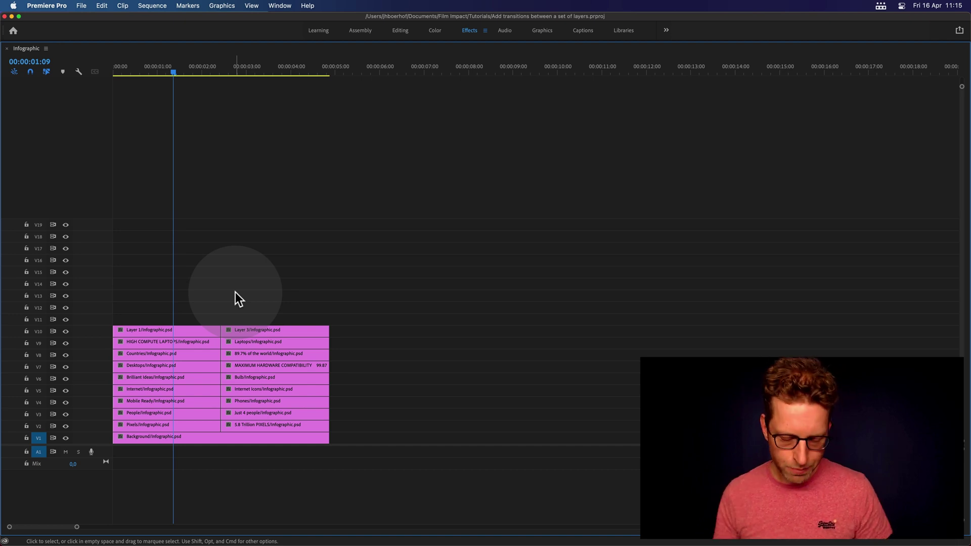
drag(273, 260, 180, 427)
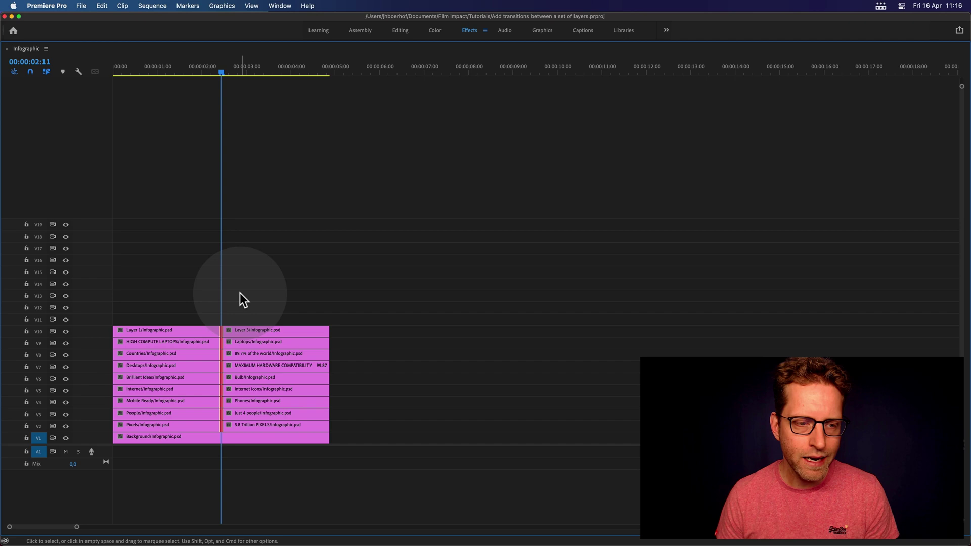
key(grave)
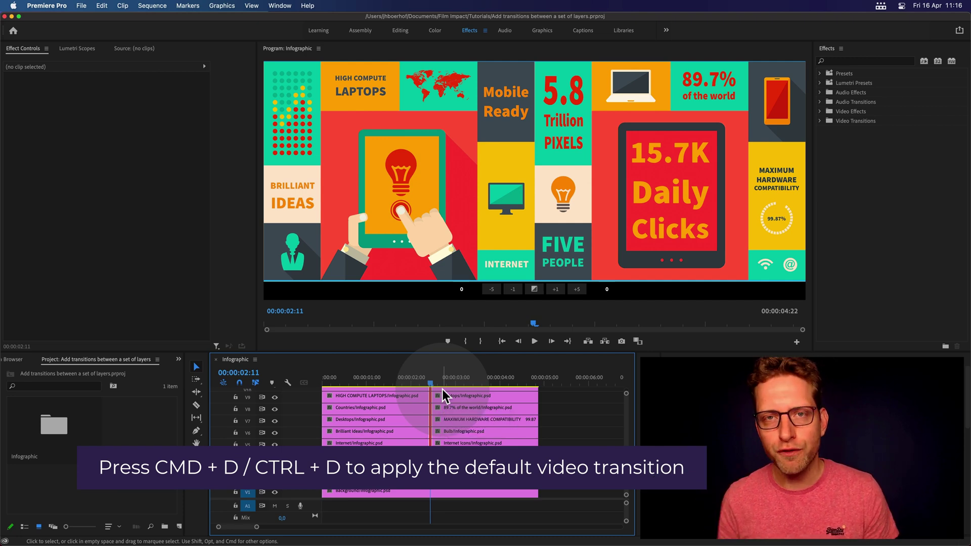
- Apply the default Film Dissolve to every selected edit point and play it back
key(super+d)
click(393, 378)
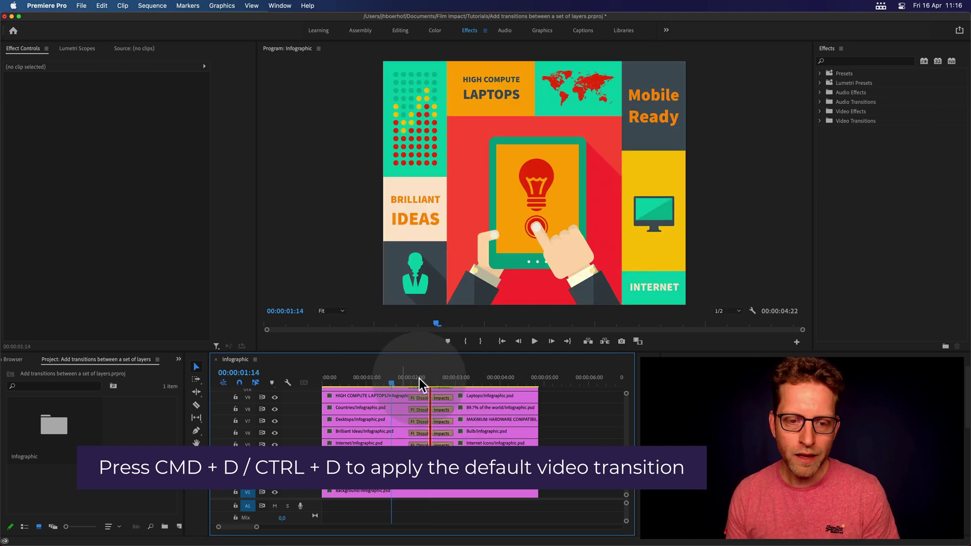
key(space)
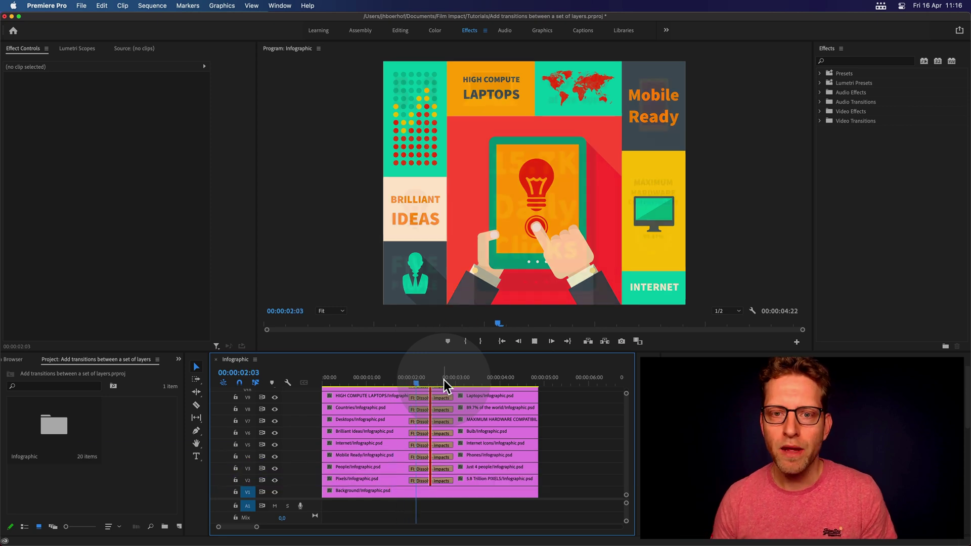
key(space)
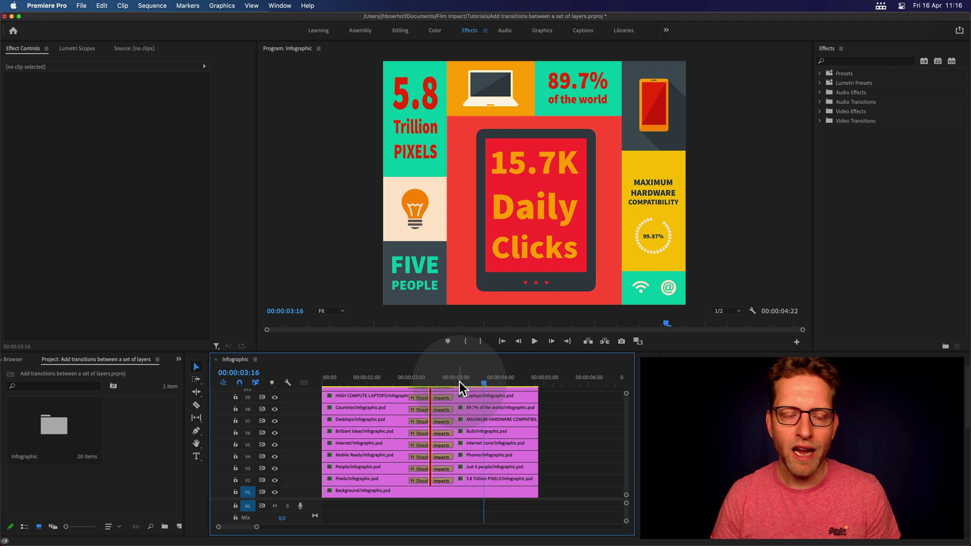
- Toggle the V7 layer and the V6 bulb image off and on to inspect them
click(274, 421)
click(274, 421)
click(274, 432)
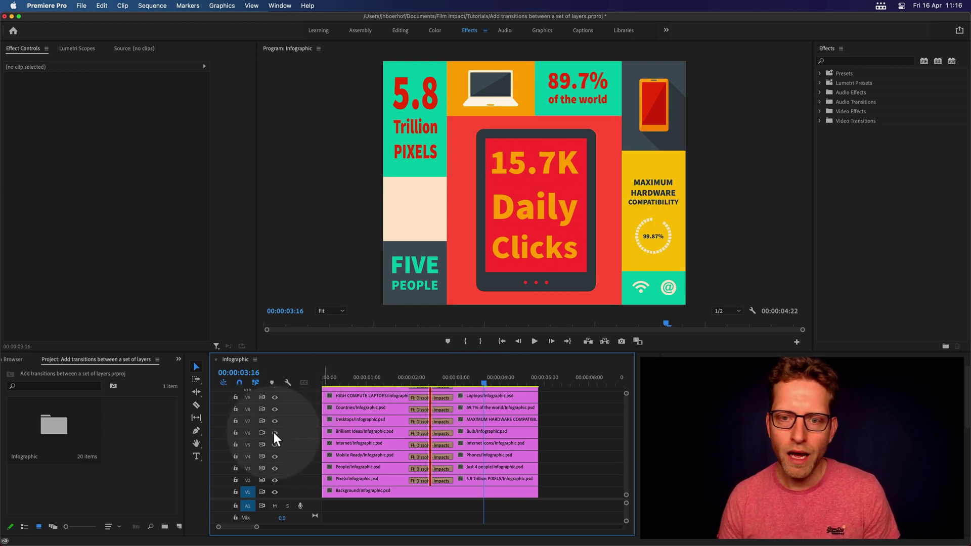
click(274, 432)
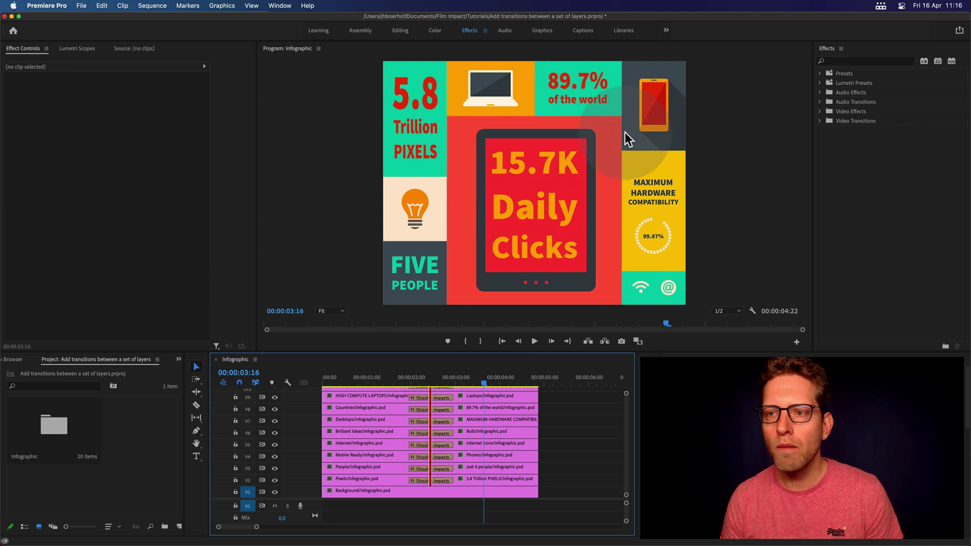
- Set FI: Dissolve Impacts from Film Impact Essentials as the default transition and replay the sequence
click(820, 121)
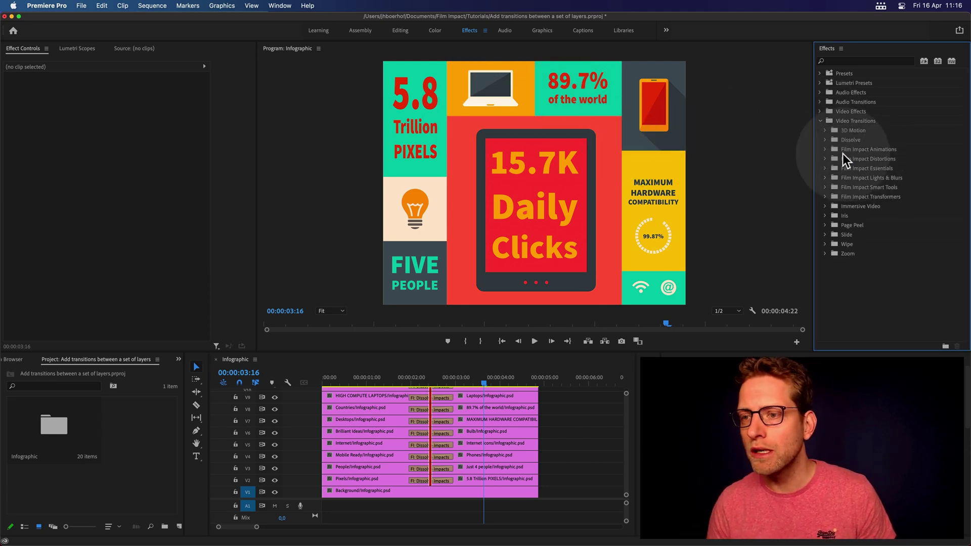
click(825, 168)
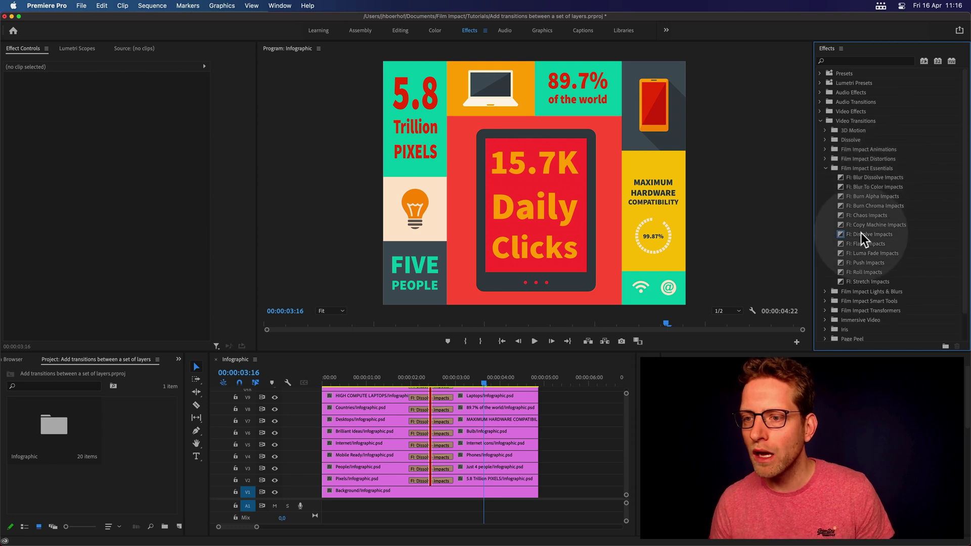
click(859, 235)
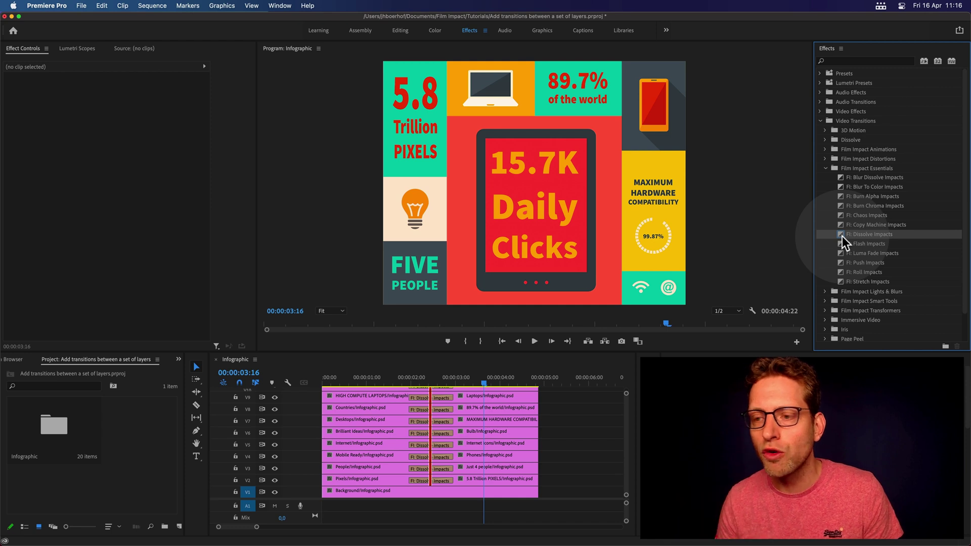
right_click(842, 236)
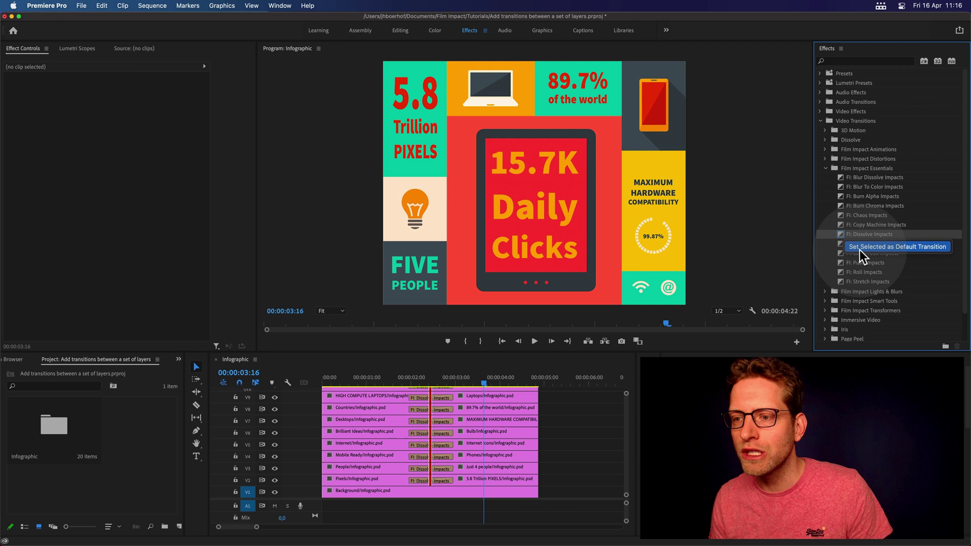
click(857, 246)
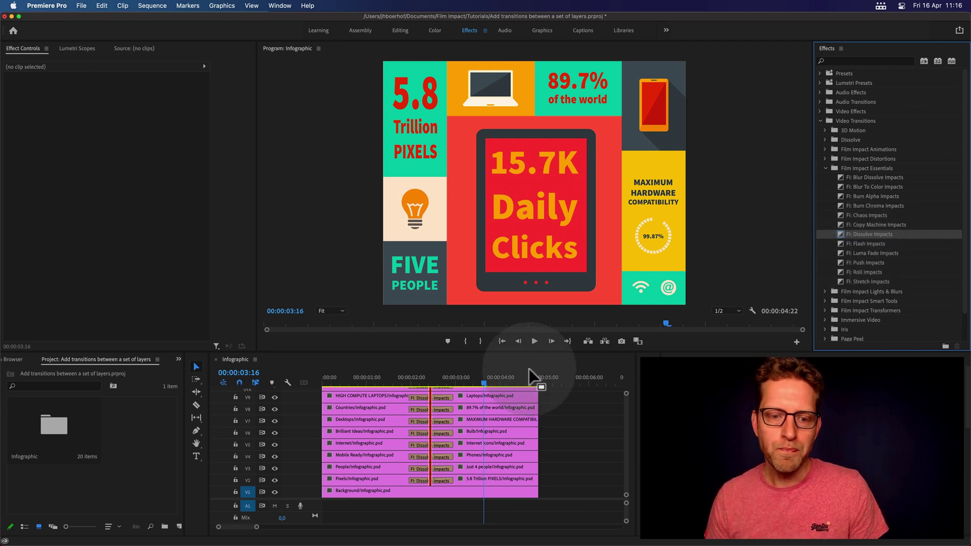
click(396, 377)
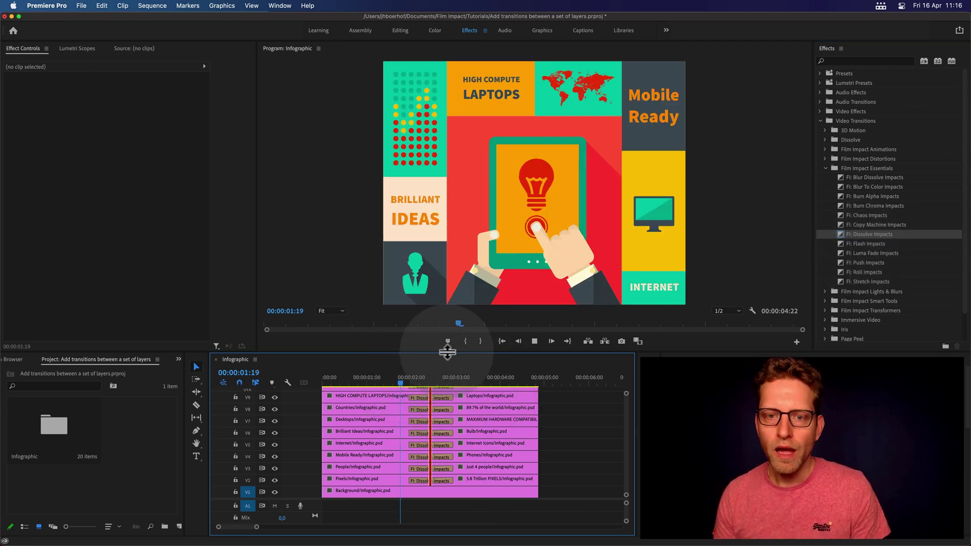
key(space)
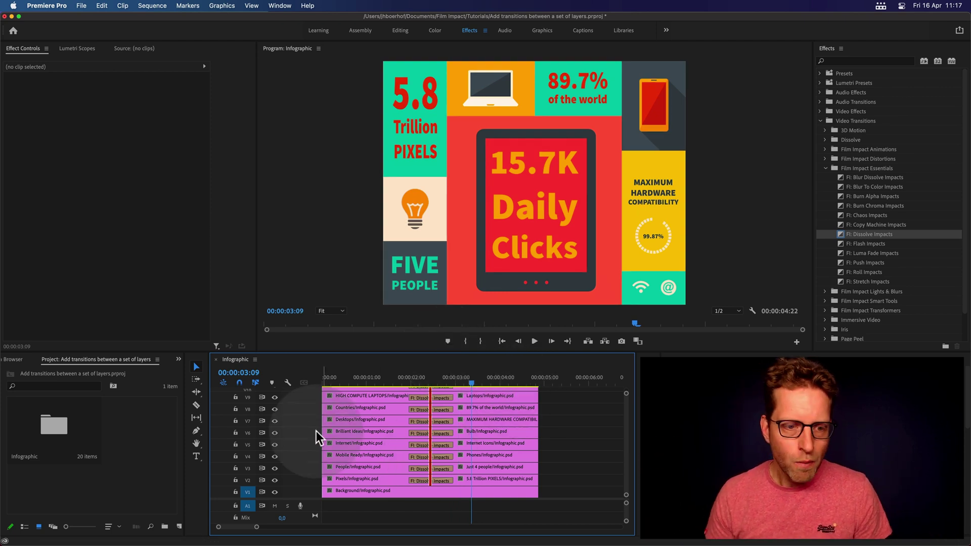
- Delete the applied transitions on all tracks and park the playhead at 00:00:01:22
key(grave)
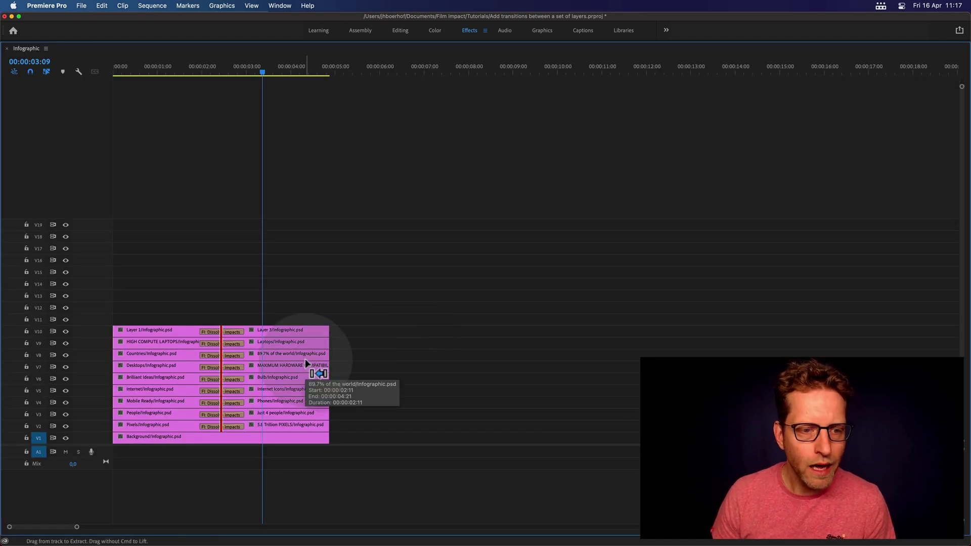
click(290, 296)
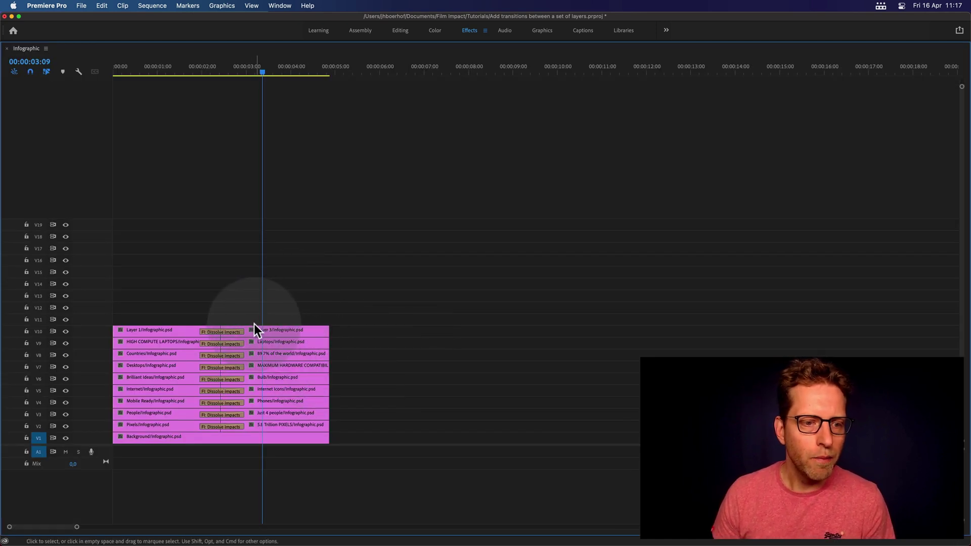
key(BackSpace)
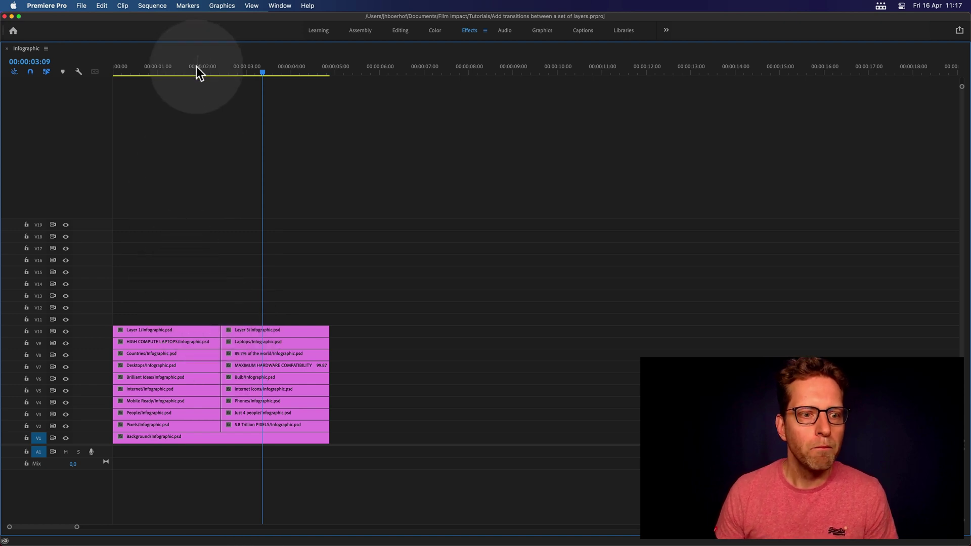
click(196, 66)
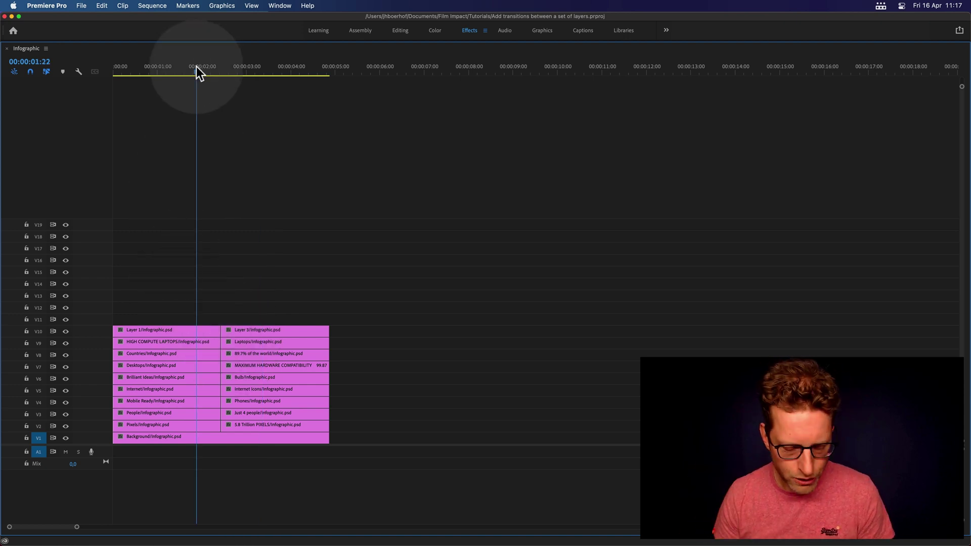
key(grave)
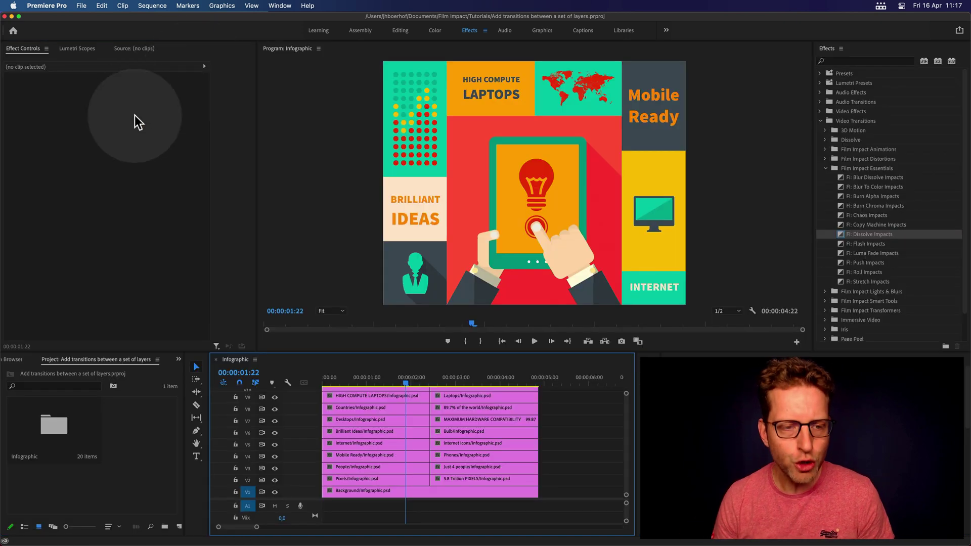
- Drag FI: Flip Motion Impacts from Film Impact Animations onto the V10 cut
click(824, 169)
click(824, 150)
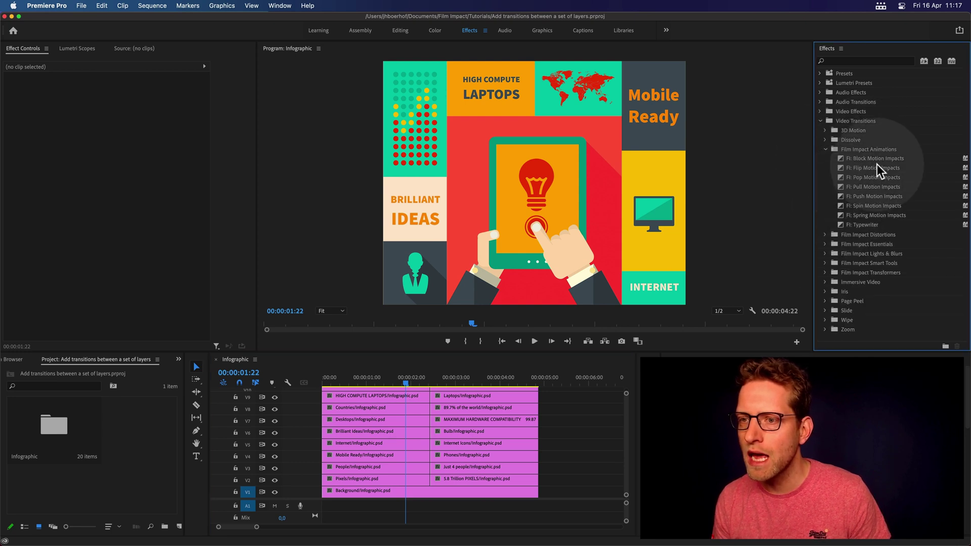
scroll(524, 432, up, 4)
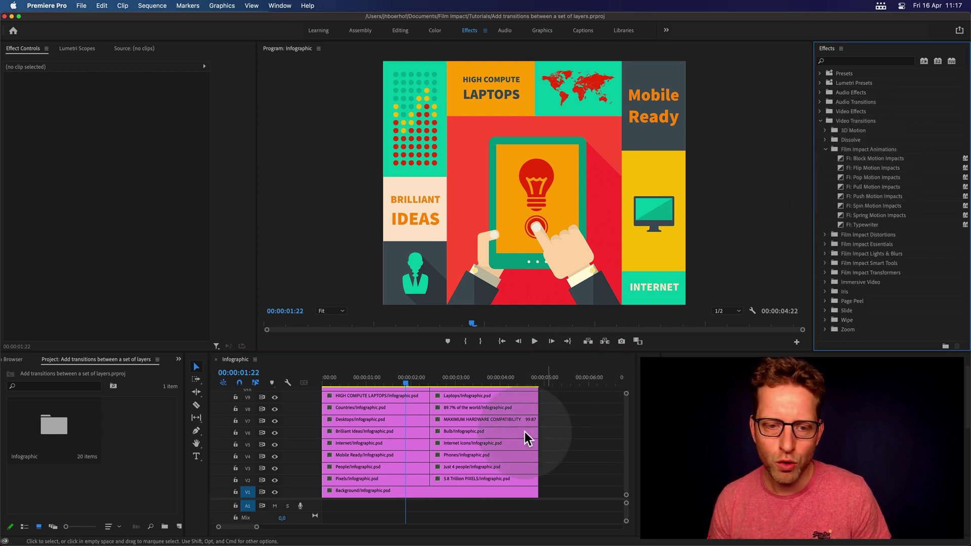
click(864, 169)
drag(864, 168, 431, 428)
- Play and scrub through the flip transition, then select it to show its settings
click(406, 380)
key(space)
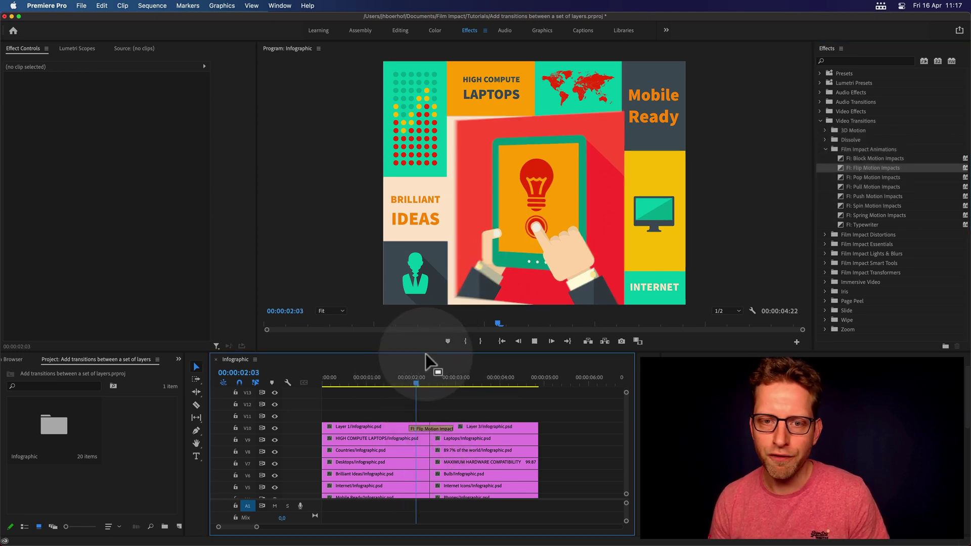
drag(414, 377, 446, 382)
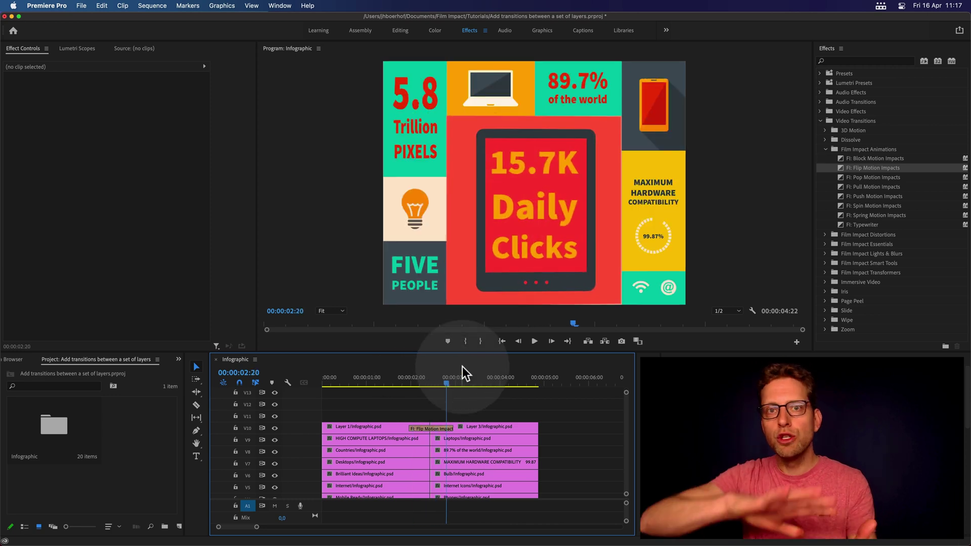
click(441, 429)
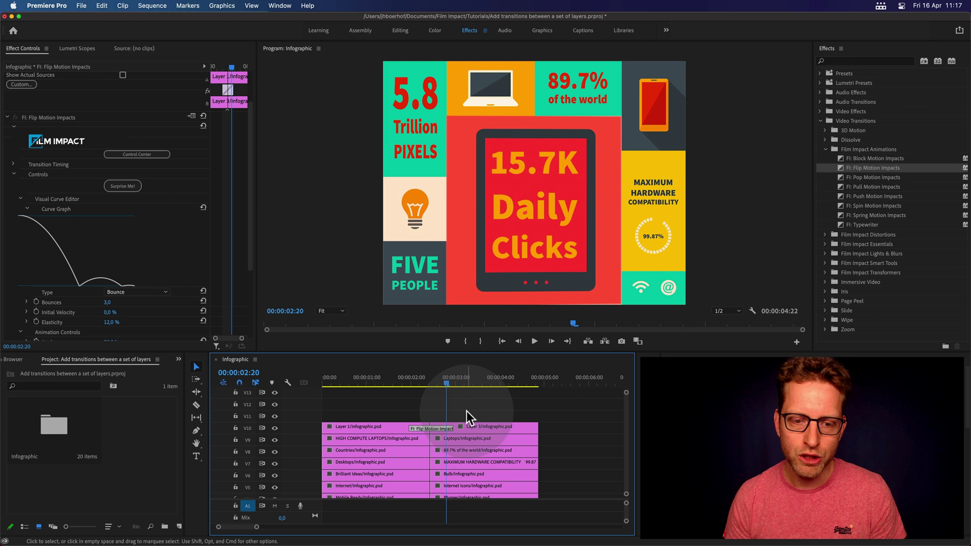
- Apply the default Flip Motion Impacts transition to the marquee-selected cut points on V2–V9
key(grave)
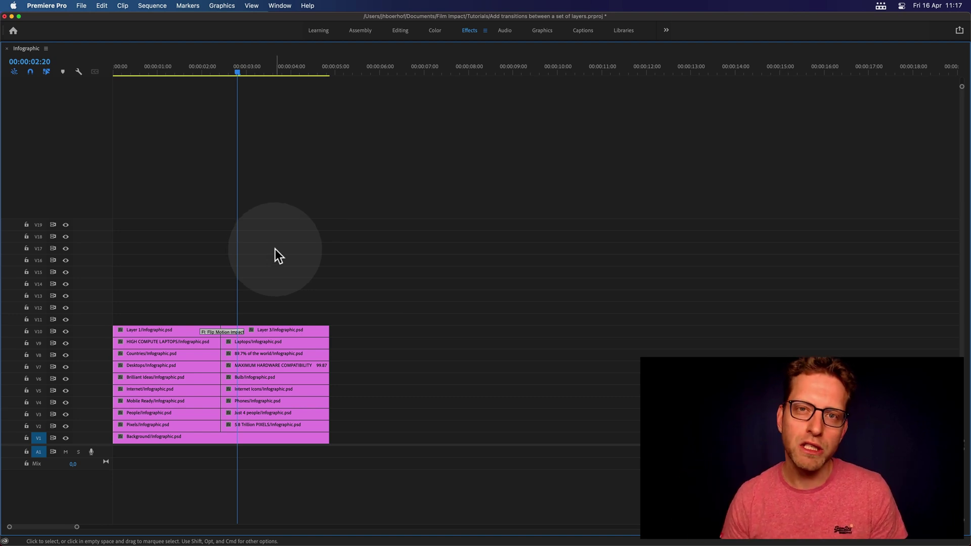
drag(283, 266, 174, 435)
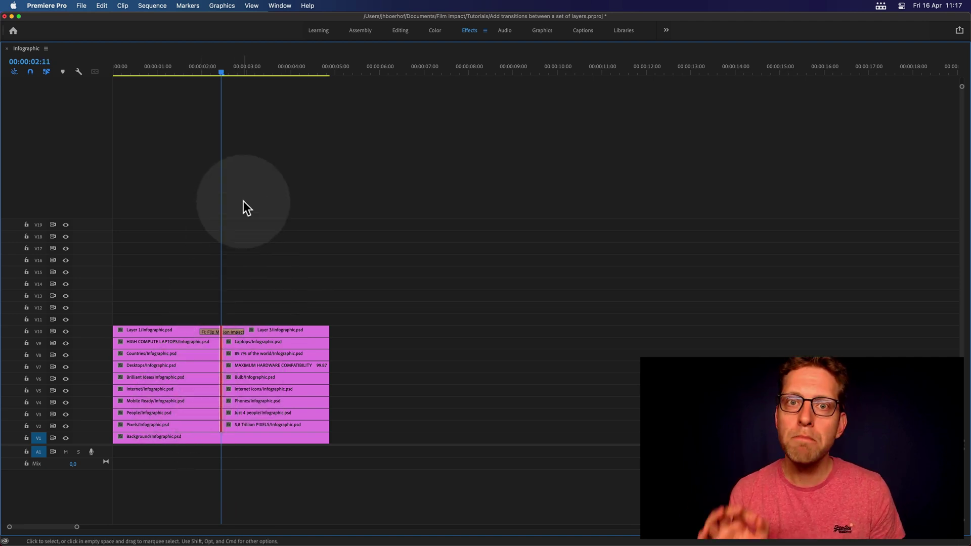
key(super+d)
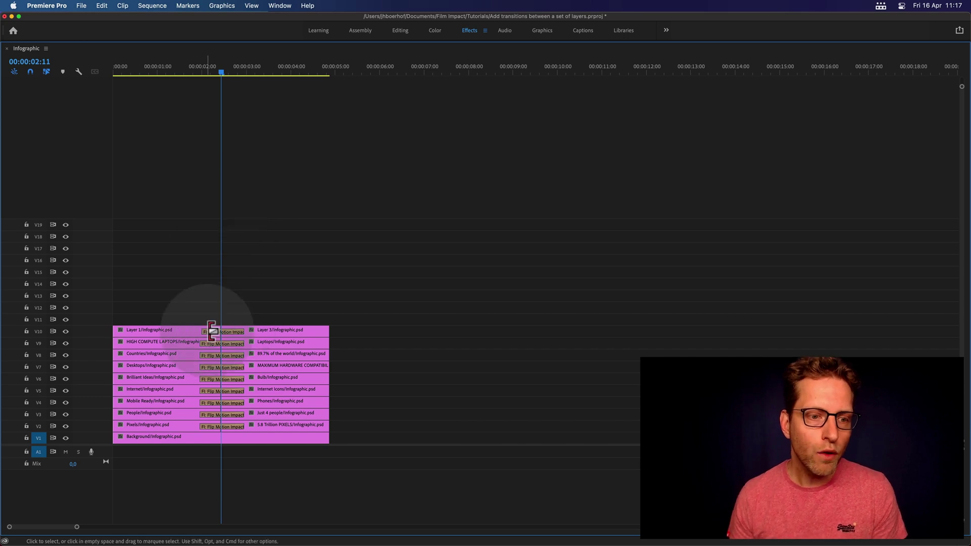
- Play back the stacked flip transitions from 00:00:01:20 in the restored timeline
key(grave)
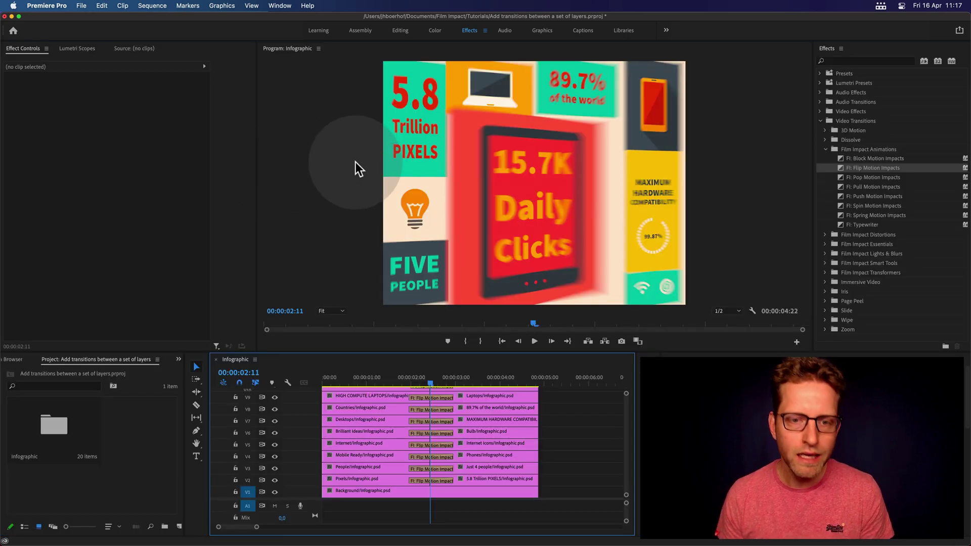
click(402, 379)
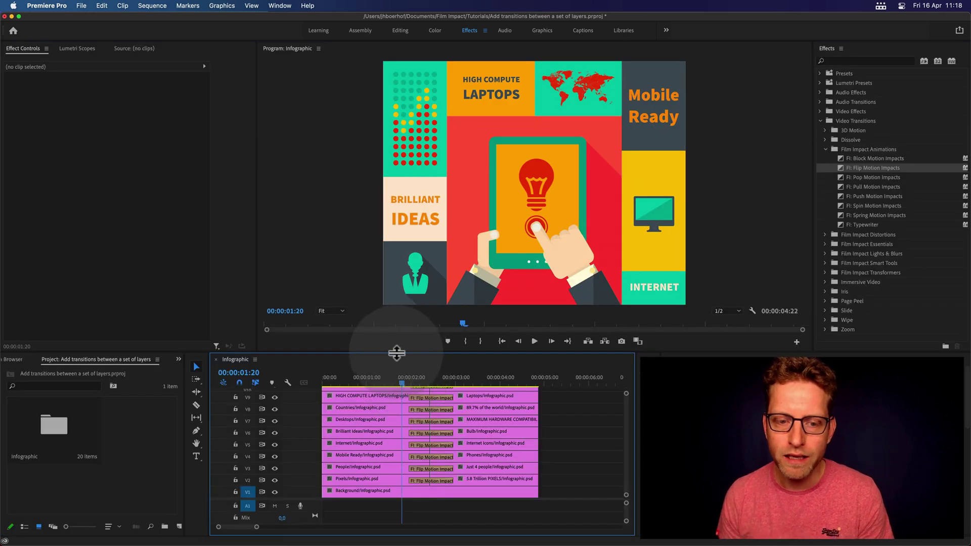
key(space)
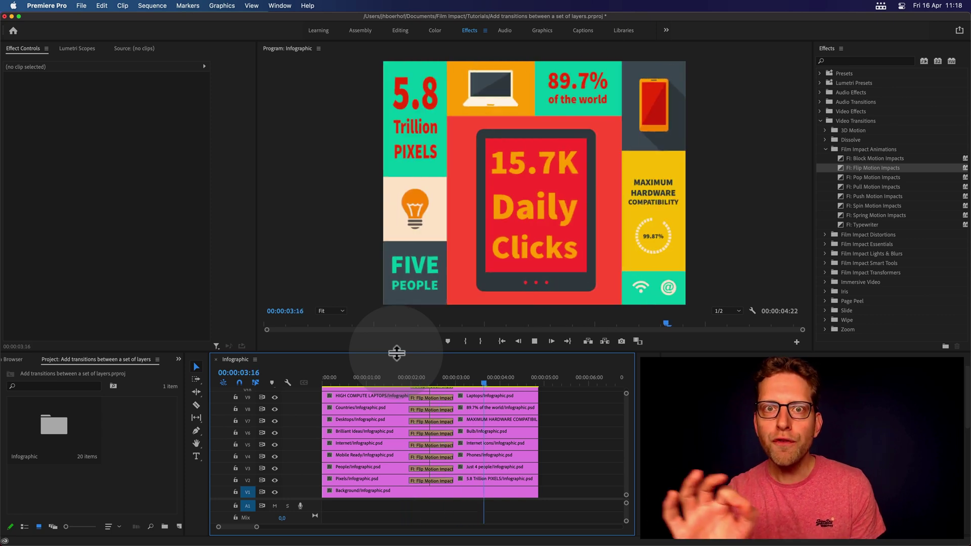
key(space)
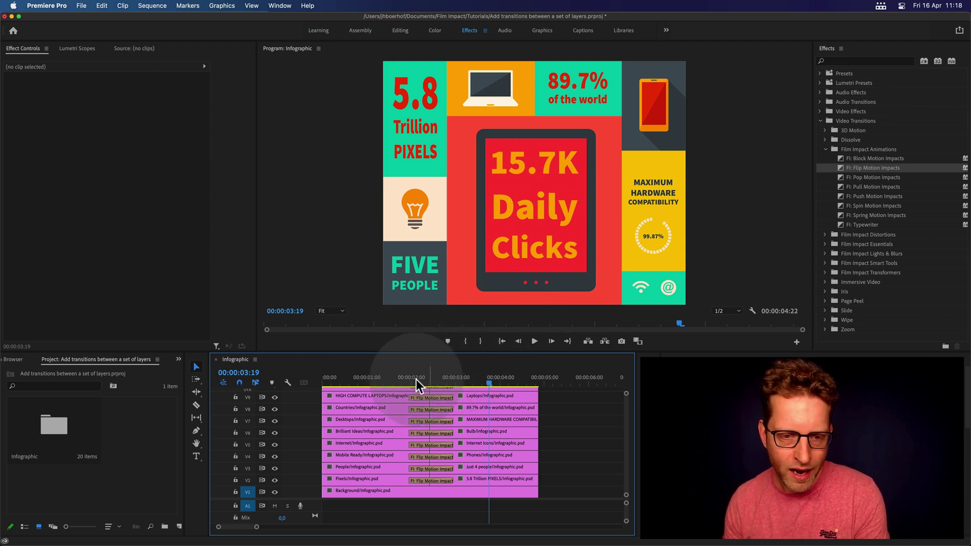
click(402, 378)
- Shift the V9 transition three frames later and offset each lower track's transition progressively later
key(grave)
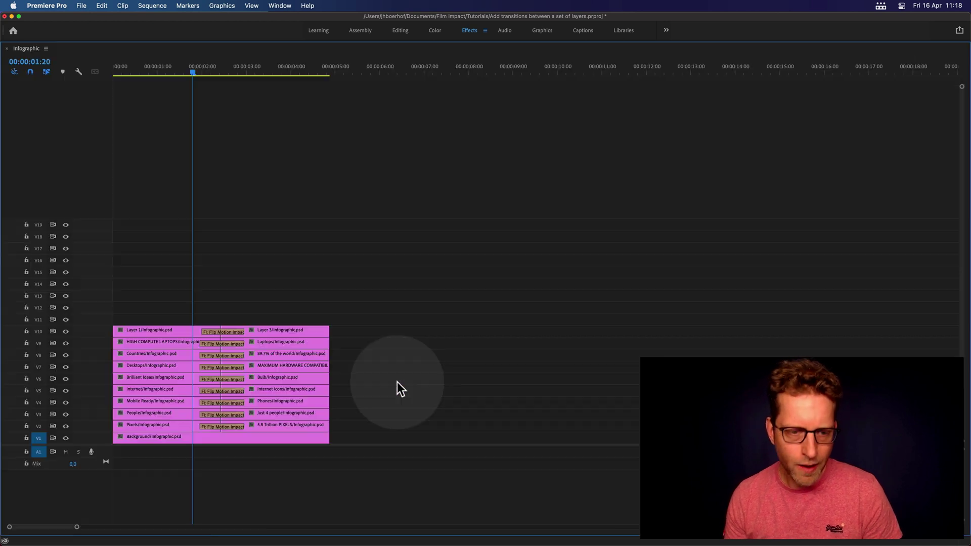
drag(214, 344, 217, 356)
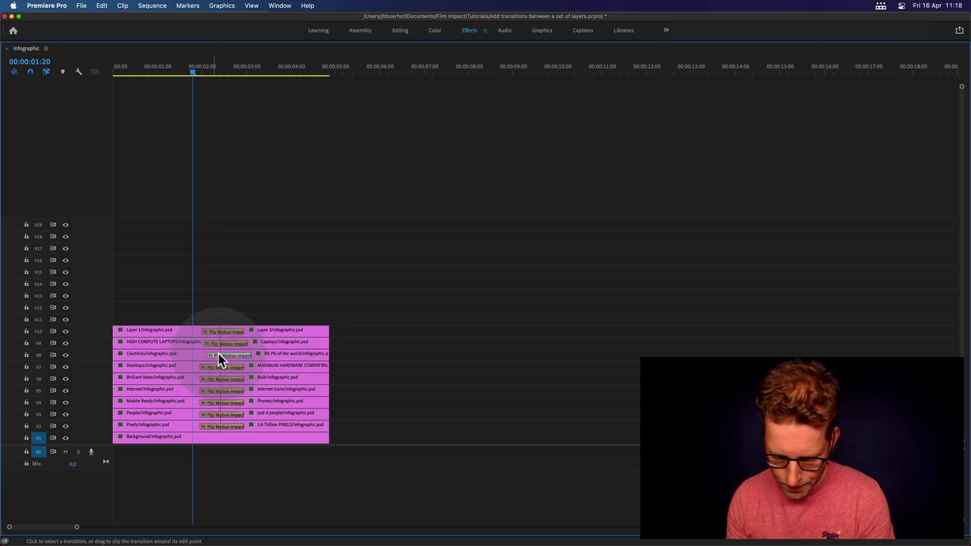
key(equal)
key(equal)
key(minus)
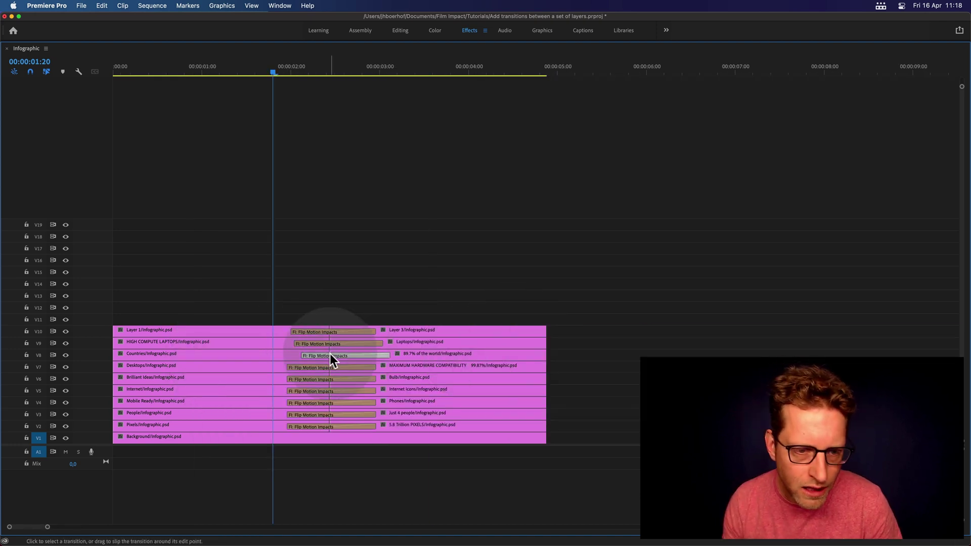
drag(329, 353, 347, 424)
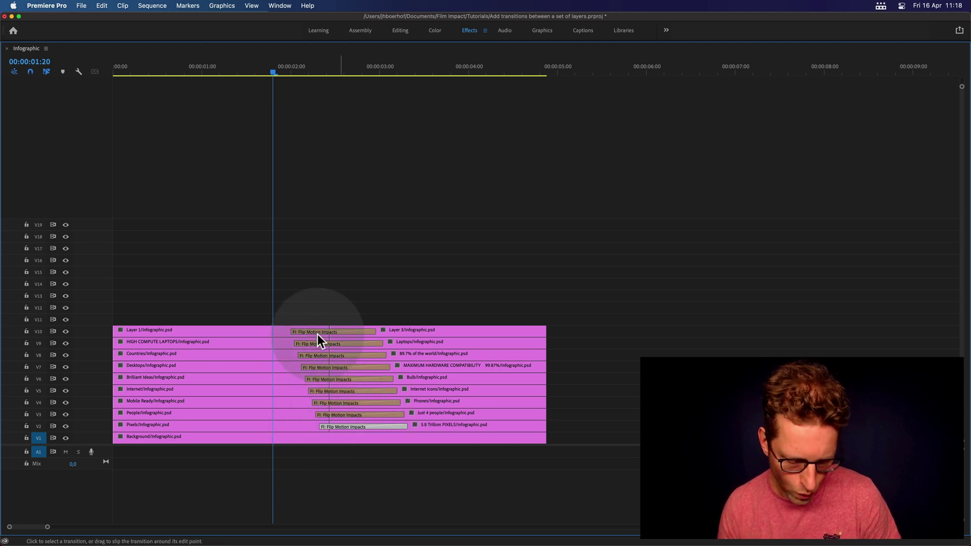
key(grave)
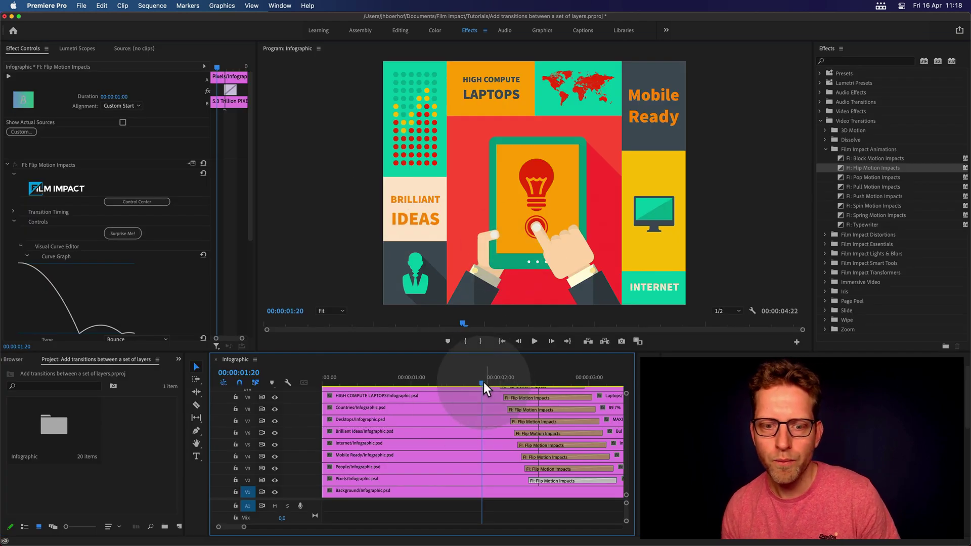
key(space)
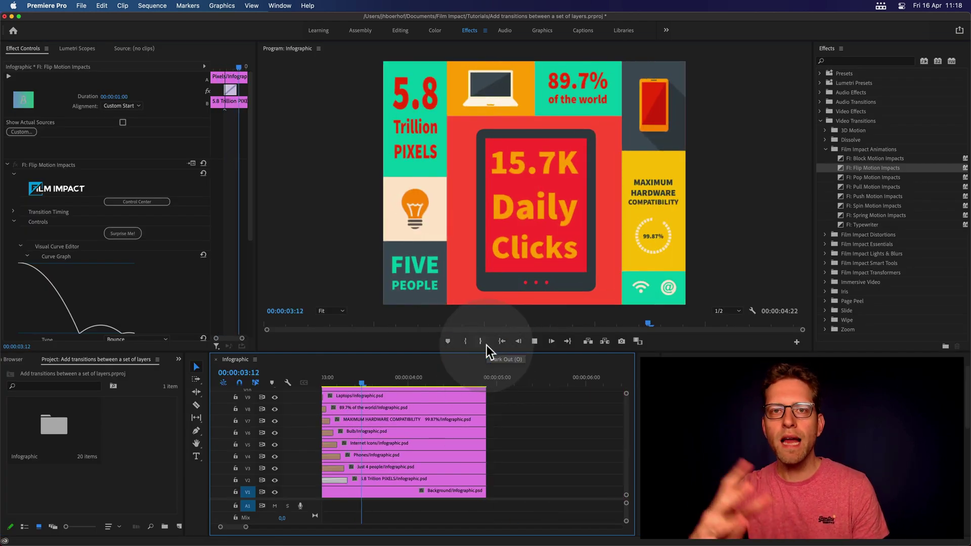
key(space)
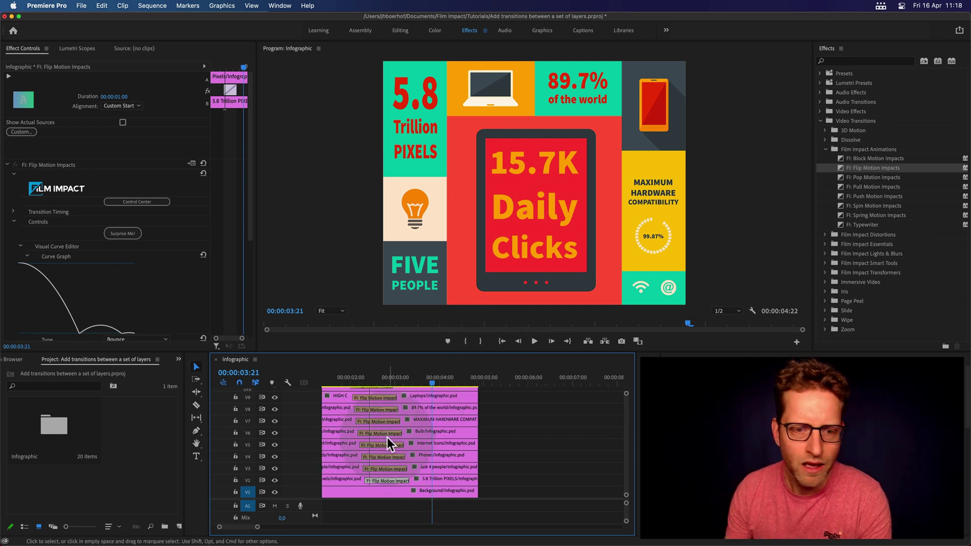
click(336, 375)
key(space)
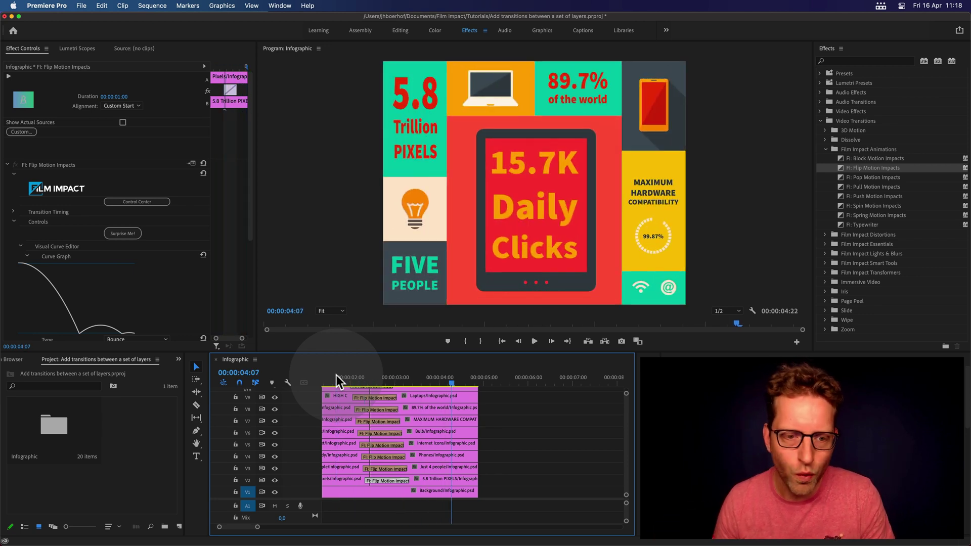
click(336, 375)
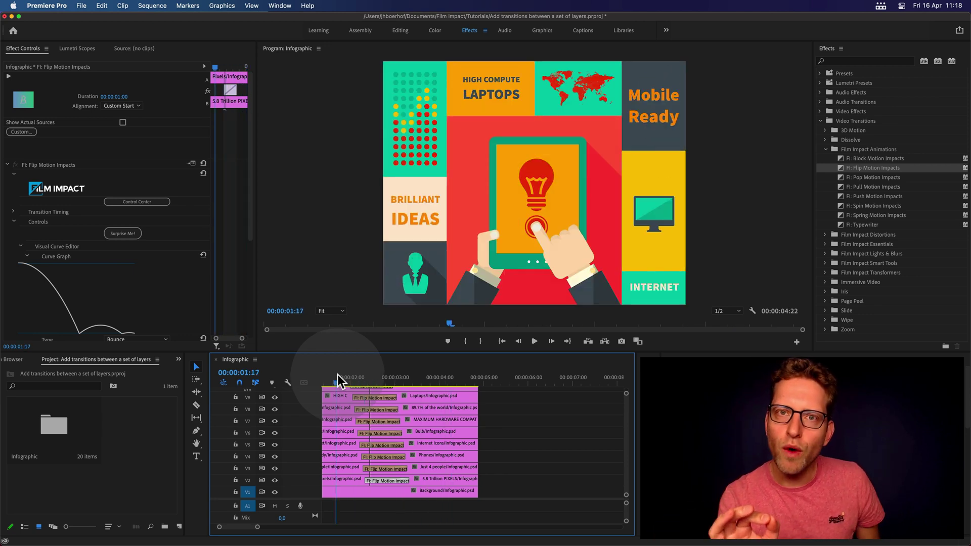